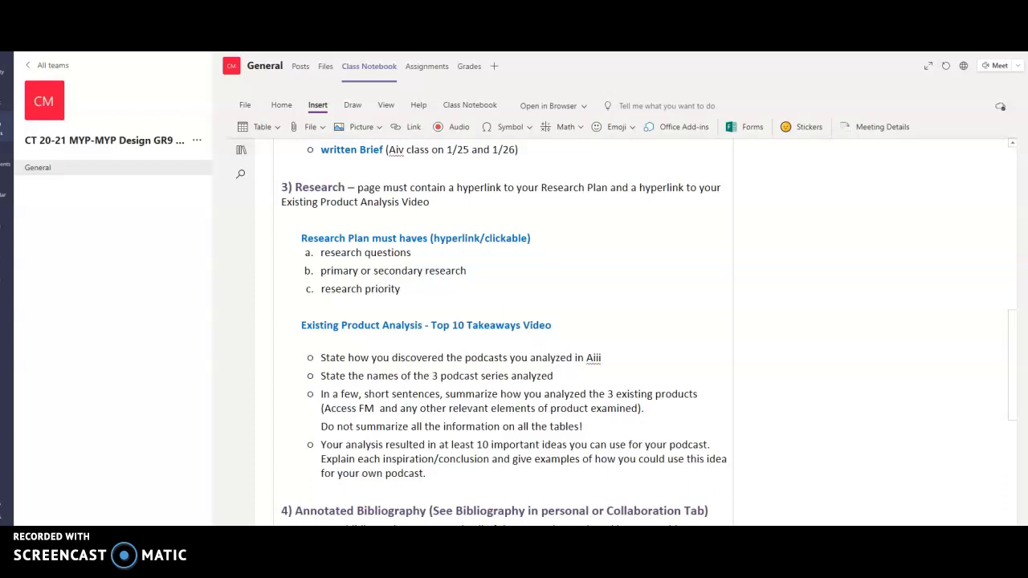
# Step: Switch to Canva and review the podcast website's title, Problem and Research pages, including the Research Plan text
pyautogui.hotkey('alt', 'Tab')
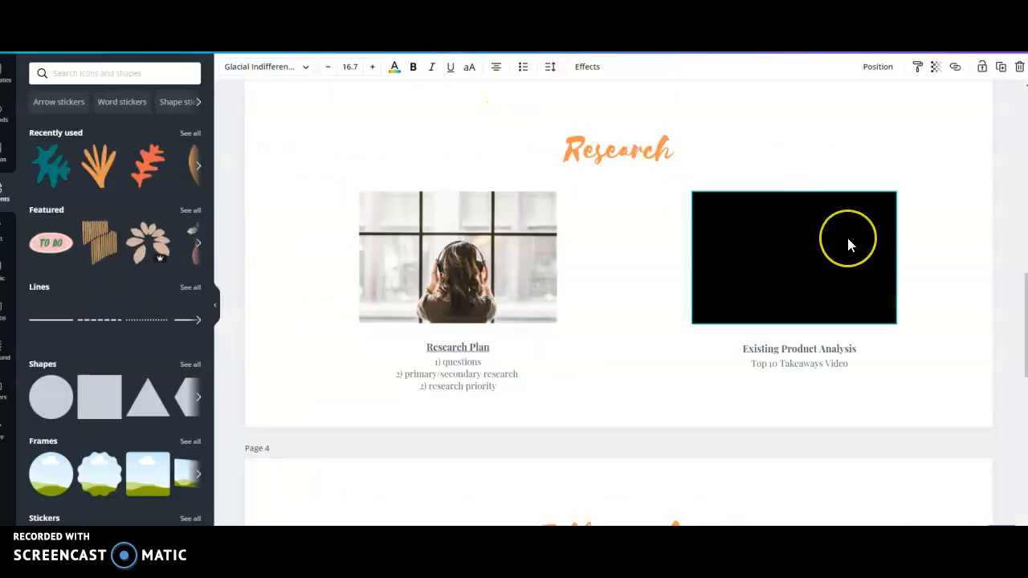
pyautogui.scroll(10, 847, 234)
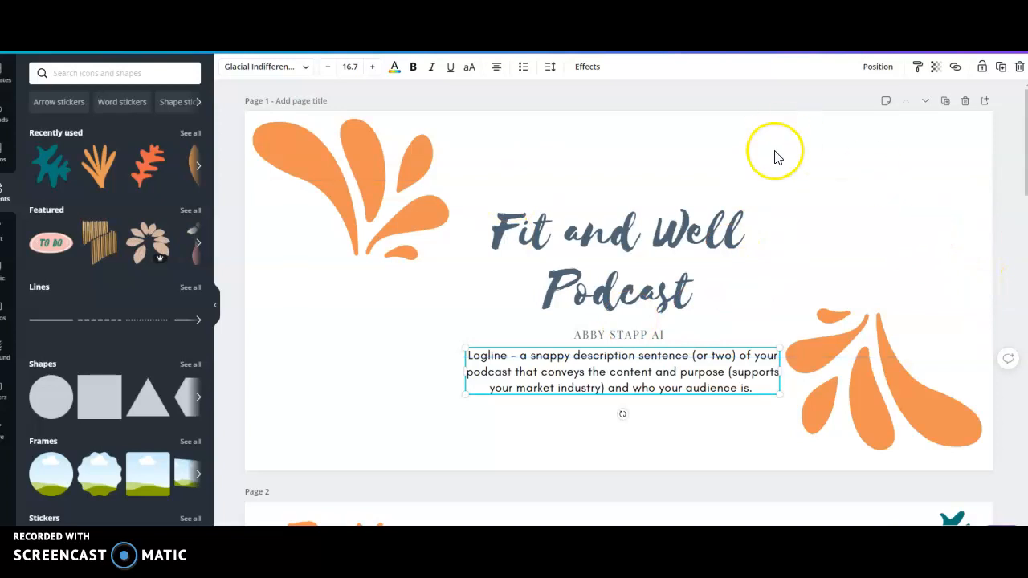
pyautogui.scroll(-4, 955, 166)
pyautogui.scroll(-2, 956, 171)
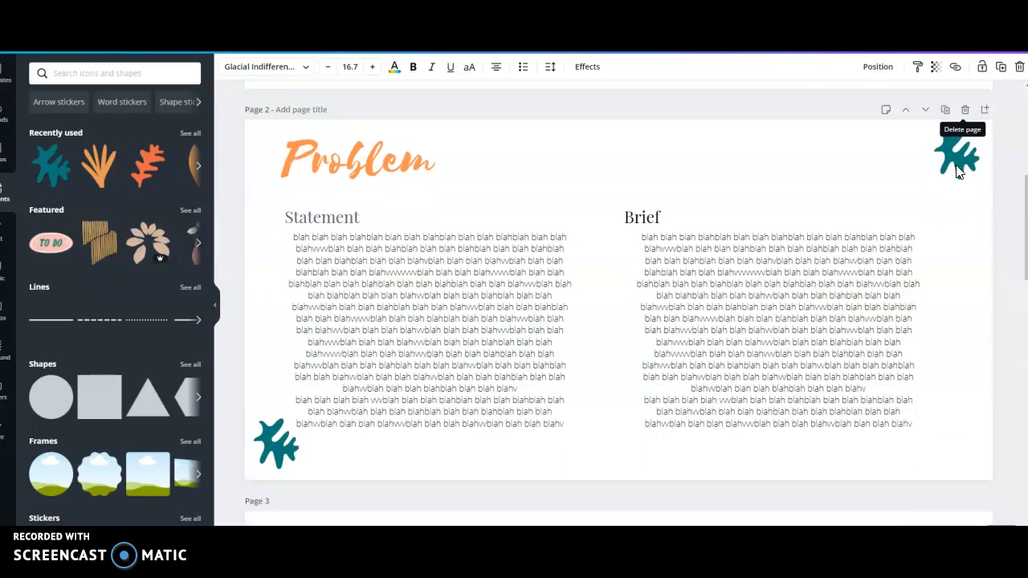
pyautogui.scroll(-3, 876, 198)
pyautogui.scroll(-7, 876, 198)
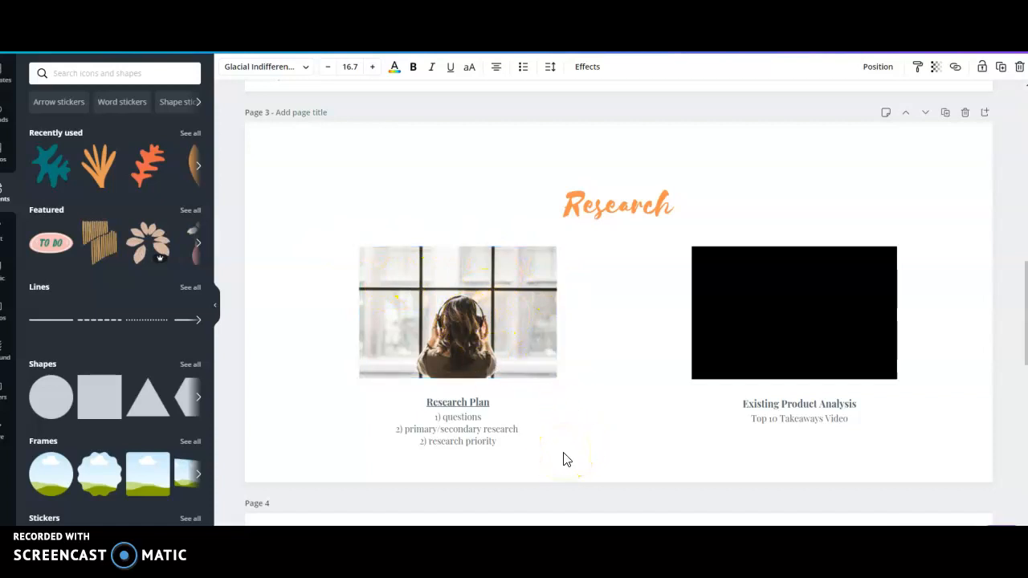
pyautogui.click(478, 435)
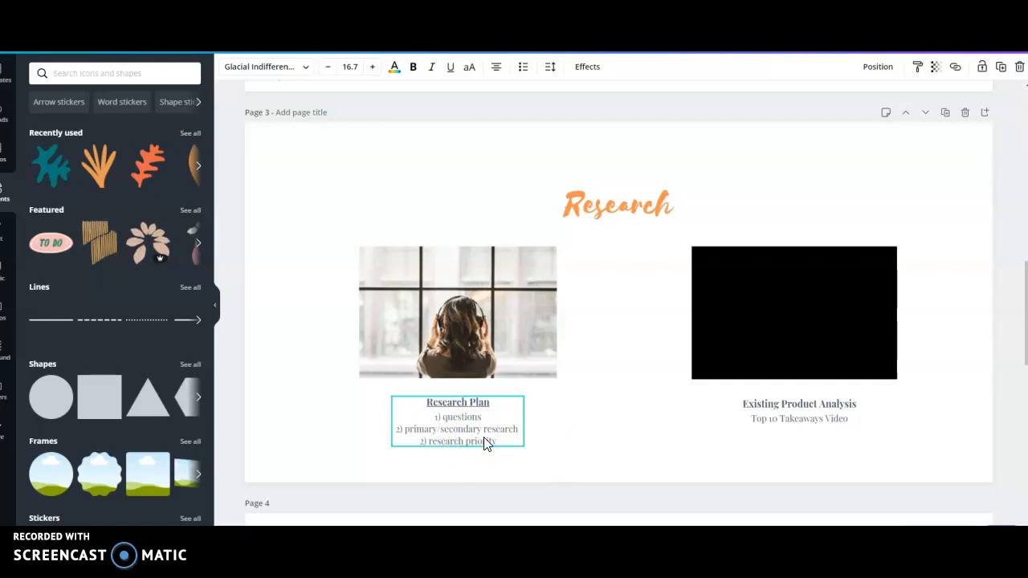
pyautogui.click(643, 486)
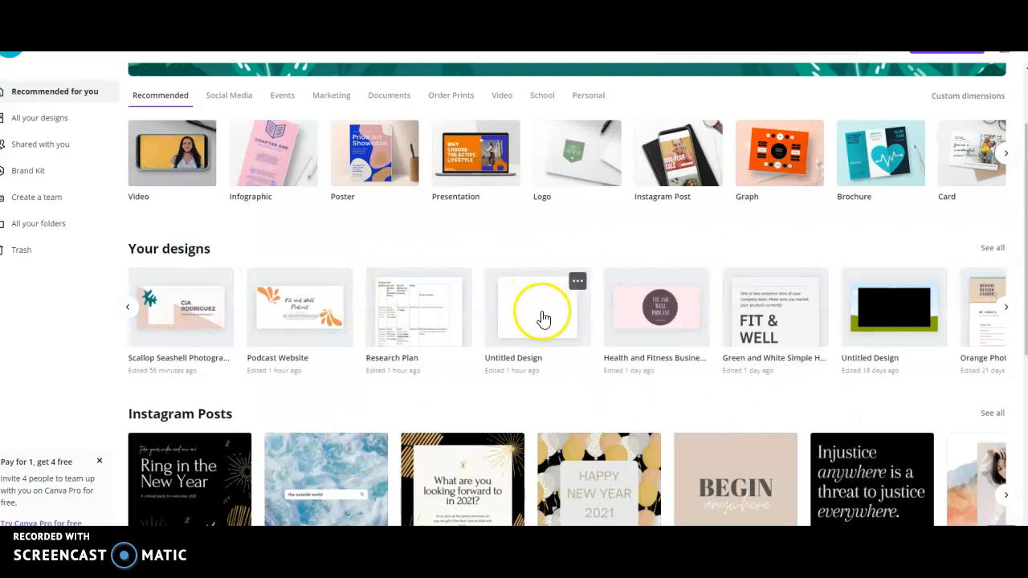
# Step: Create a new blank Poster design from the recommended design types on the Canva home page
pyautogui.scroll(2, 648, 202)
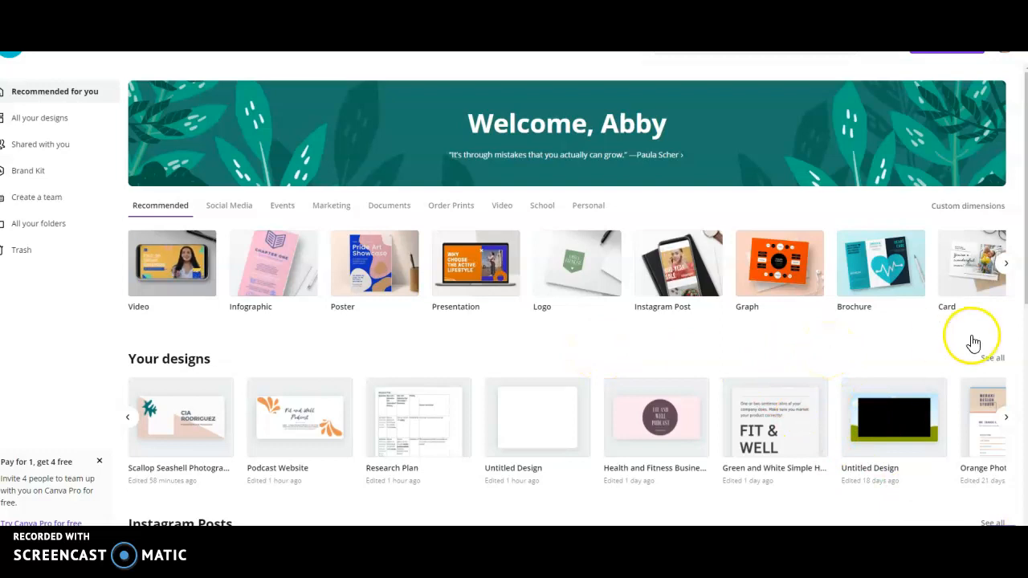
pyautogui.click(1009, 265)
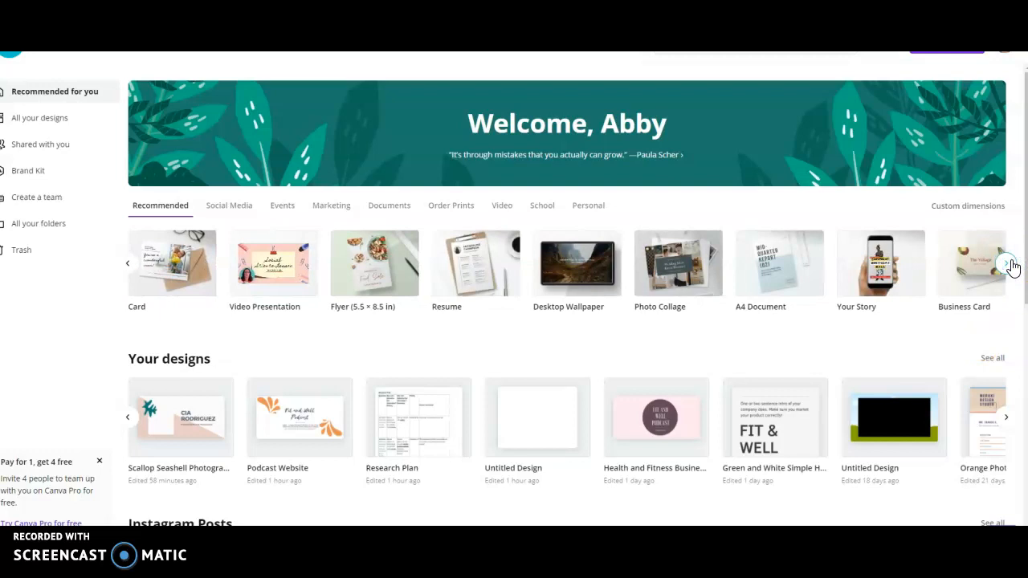
pyautogui.click(127, 264)
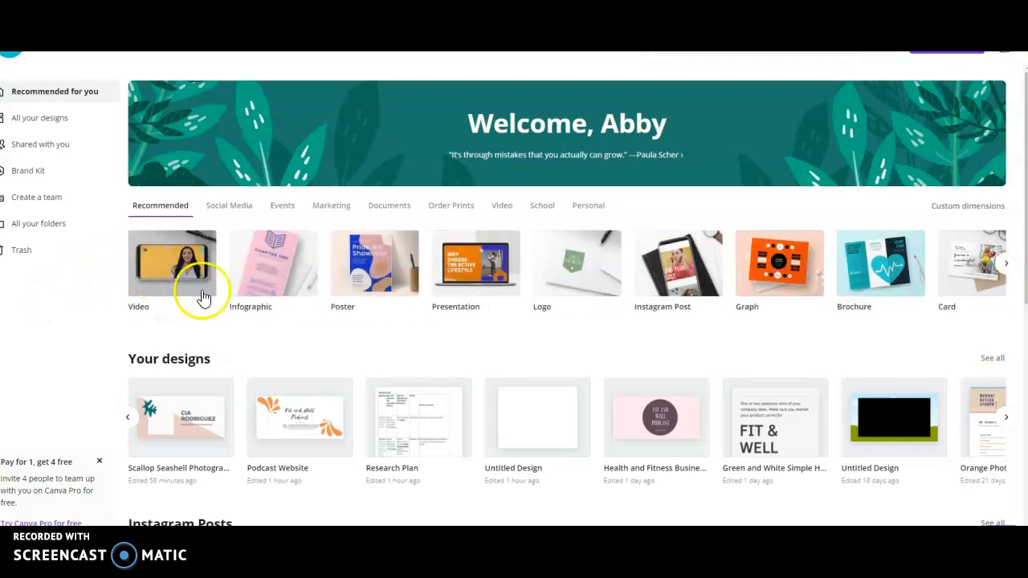
pyautogui.click(345, 277)
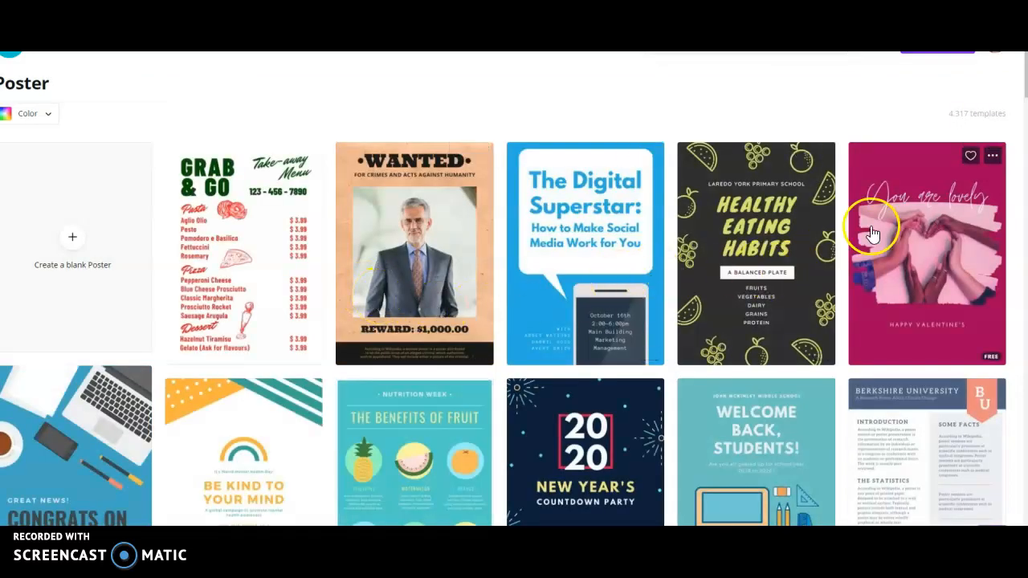
pyautogui.click(74, 249)
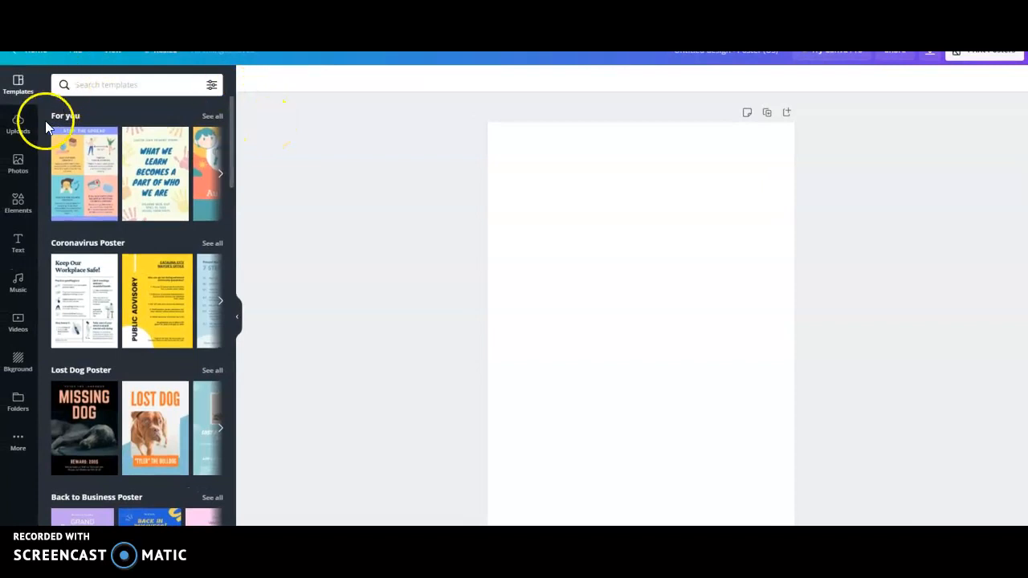
# Step: Try to upload the Aii PDF from the device, with the file filter set to All Files
pyautogui.click(18, 129)
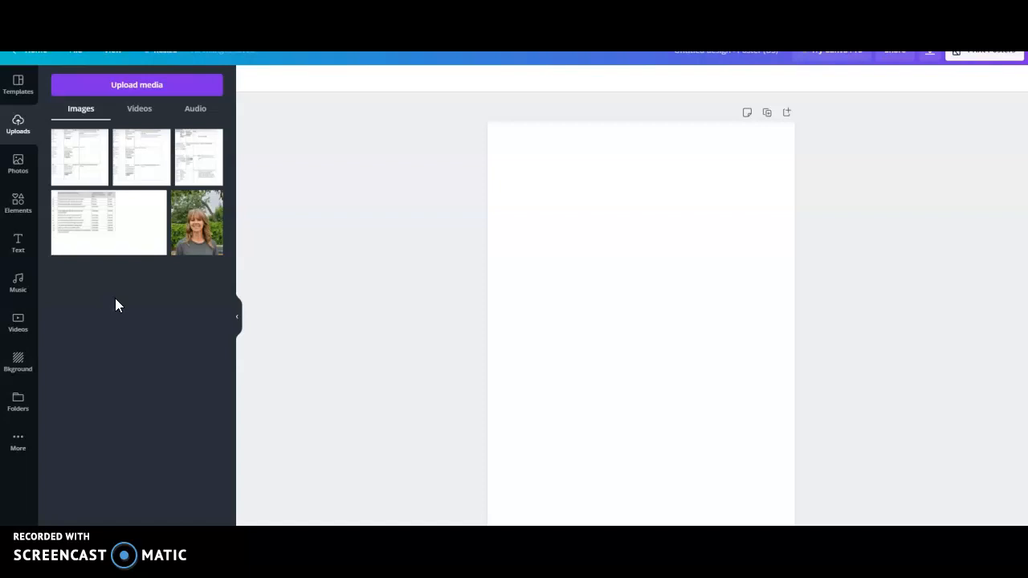
pyautogui.click(130, 86)
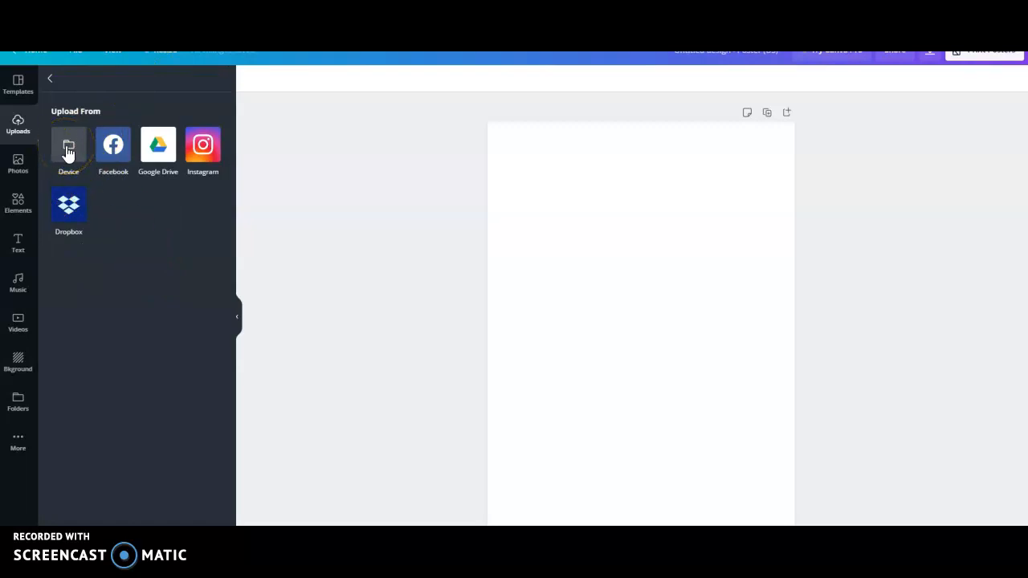
pyautogui.click(63, 161)
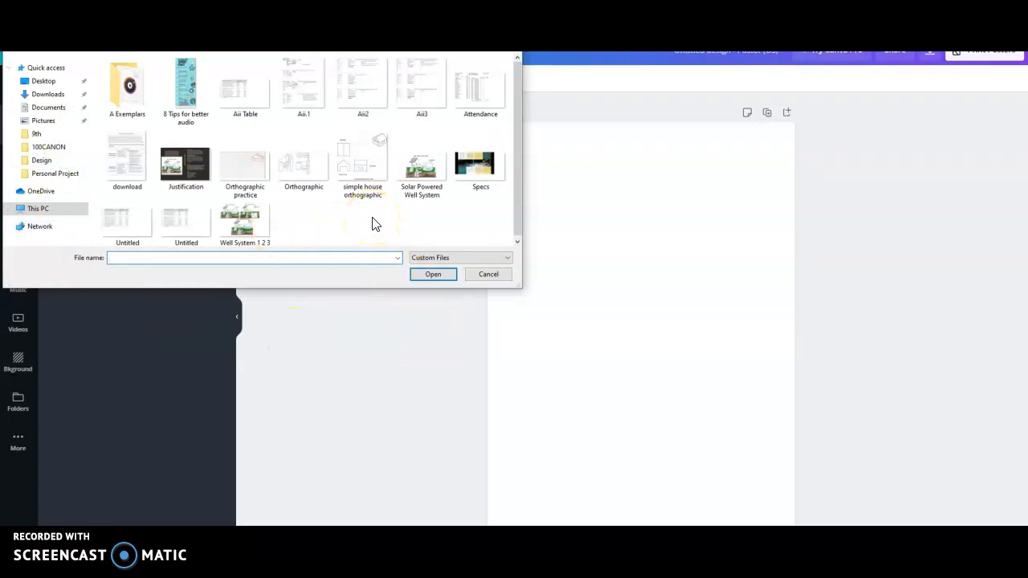
pyautogui.click(249, 175)
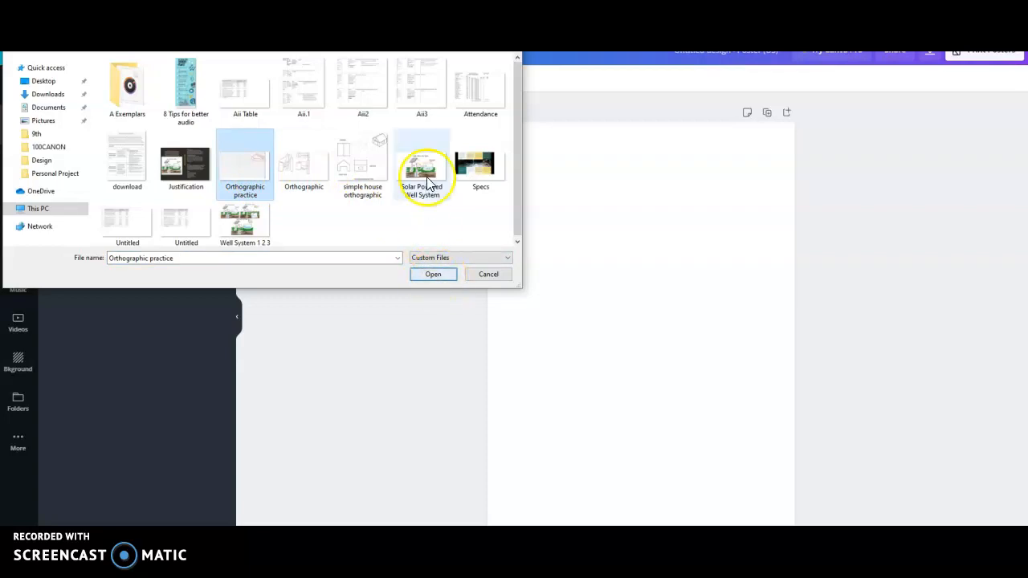
pyautogui.click(508, 257)
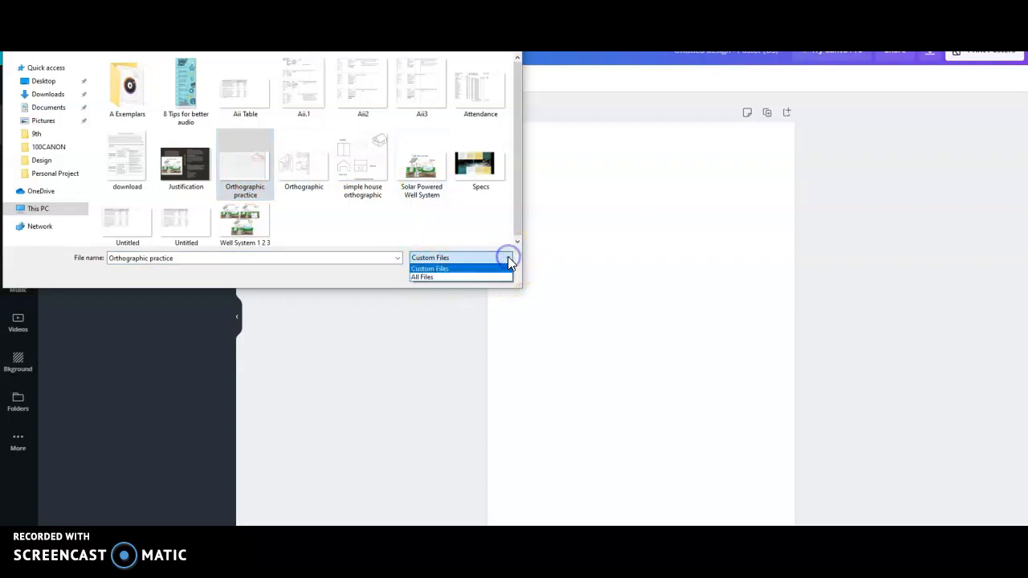
pyautogui.click(493, 273)
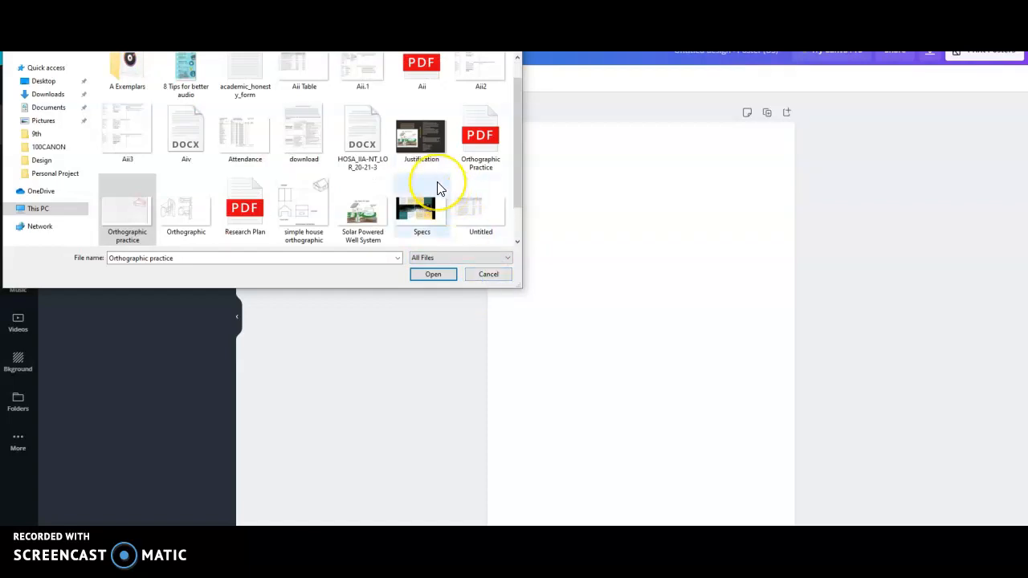
pyautogui.scroll(1, 439, 186)
pyautogui.click(426, 97)
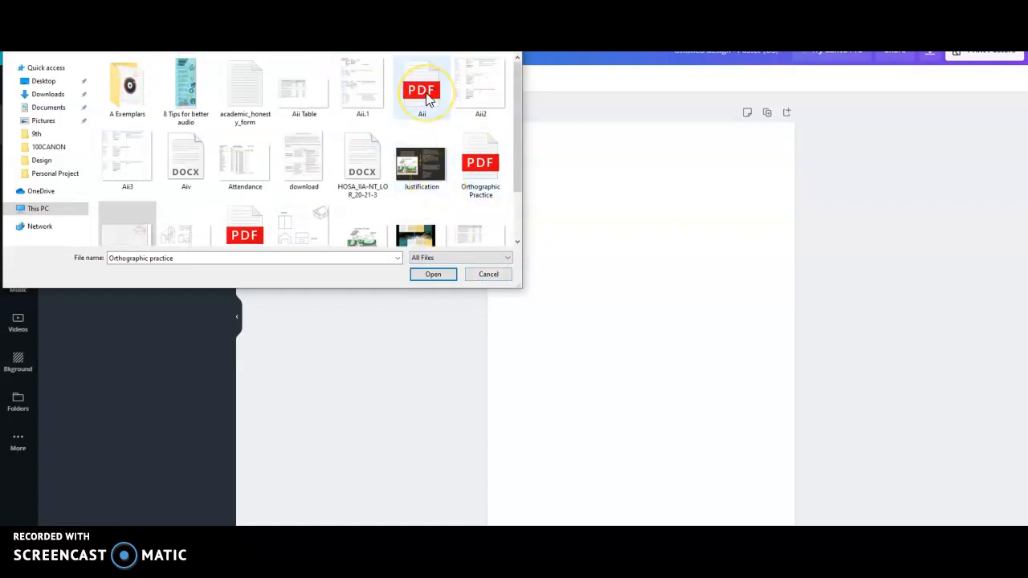
pyautogui.click(425, 99)
pyautogui.click(434, 276)
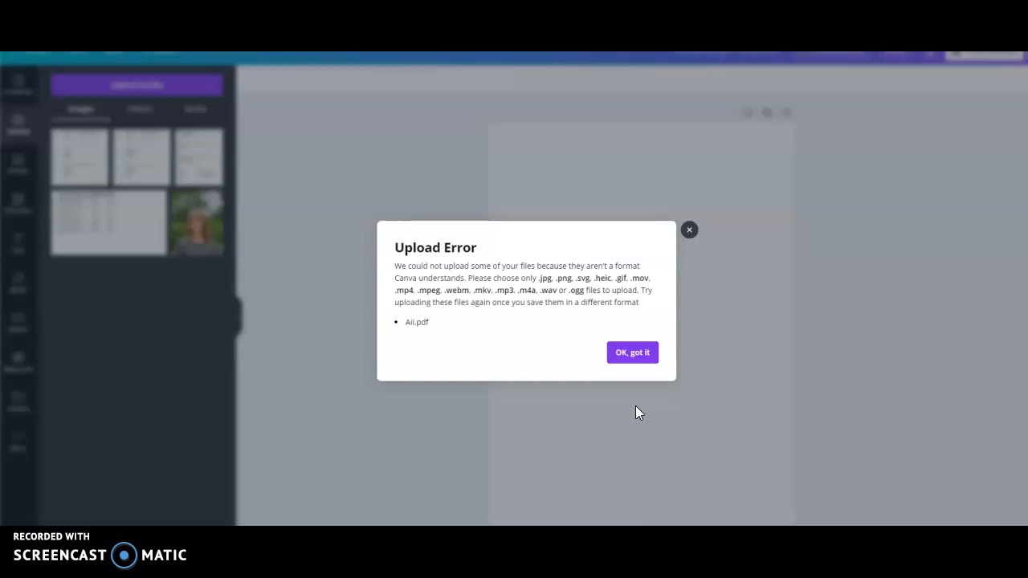
pyautogui.click(639, 353)
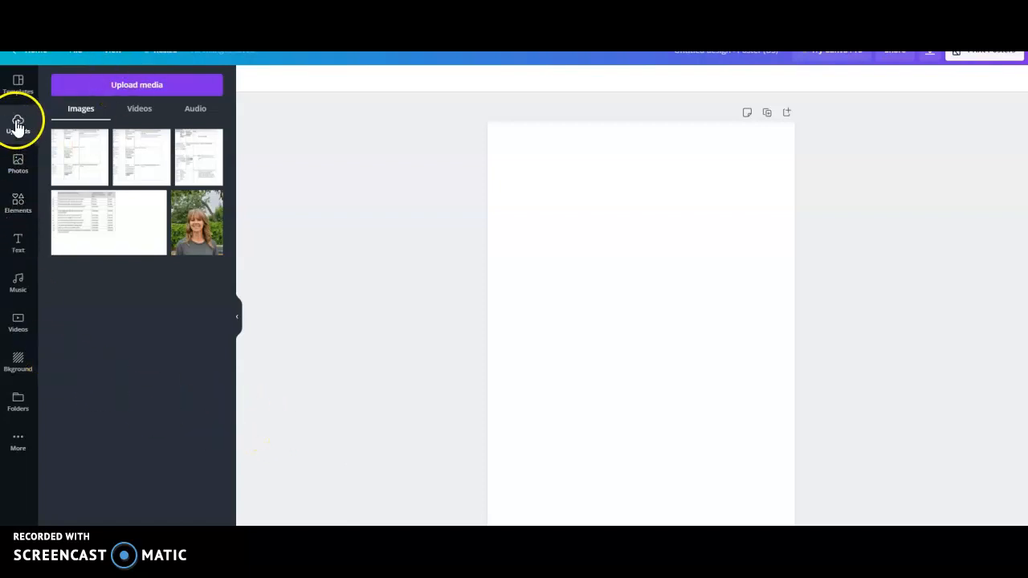
# Step: Upload the Aii.1 image from the device to the design's image uploads
pyautogui.click(130, 85)
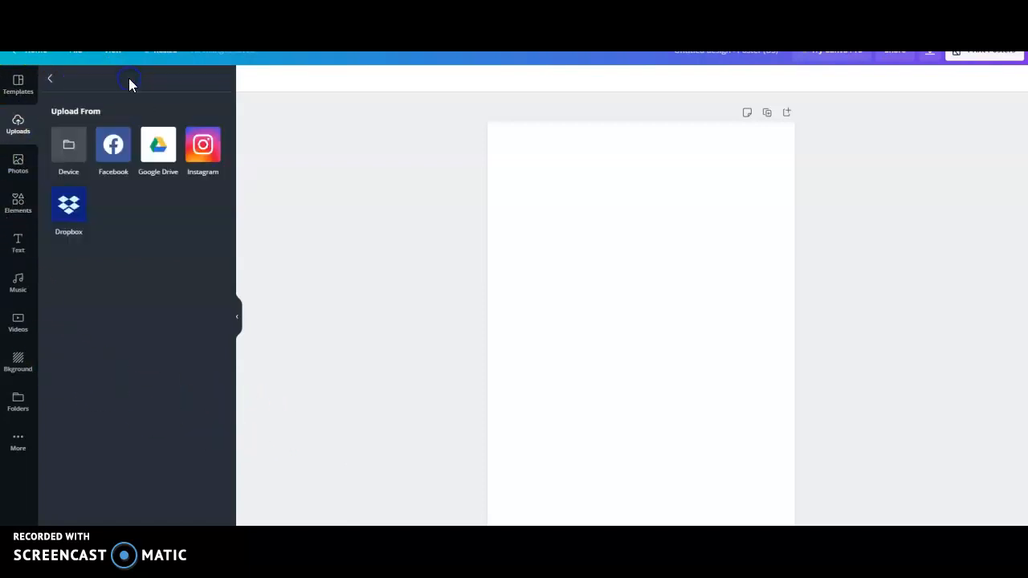
pyautogui.click(69, 178)
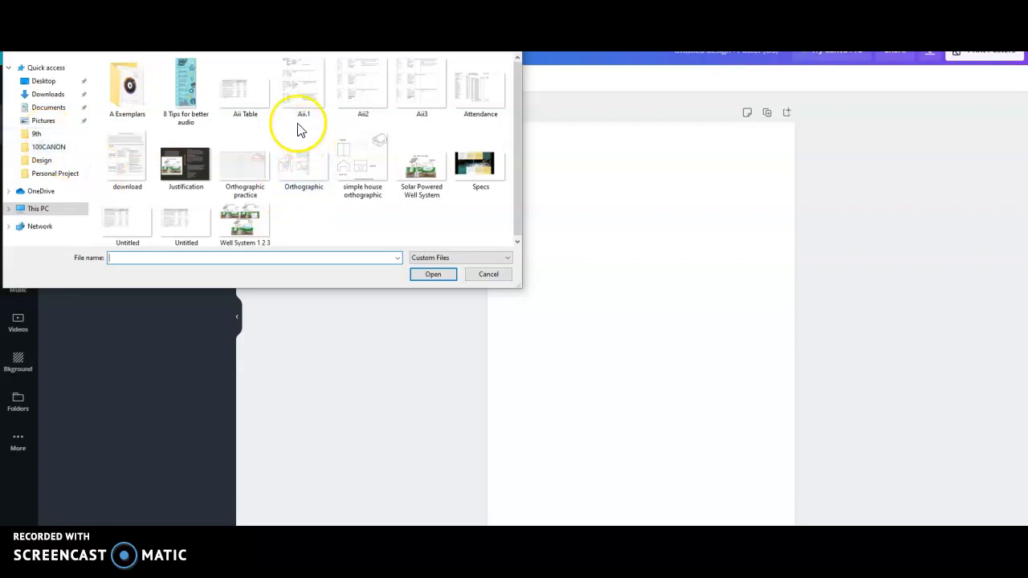
pyautogui.click(310, 101)
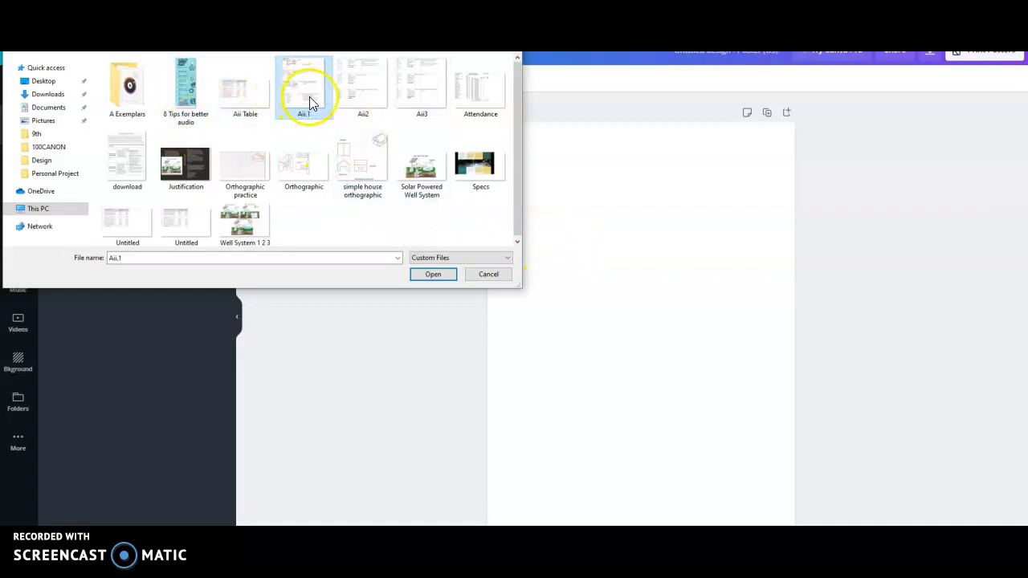
pyautogui.click(434, 275)
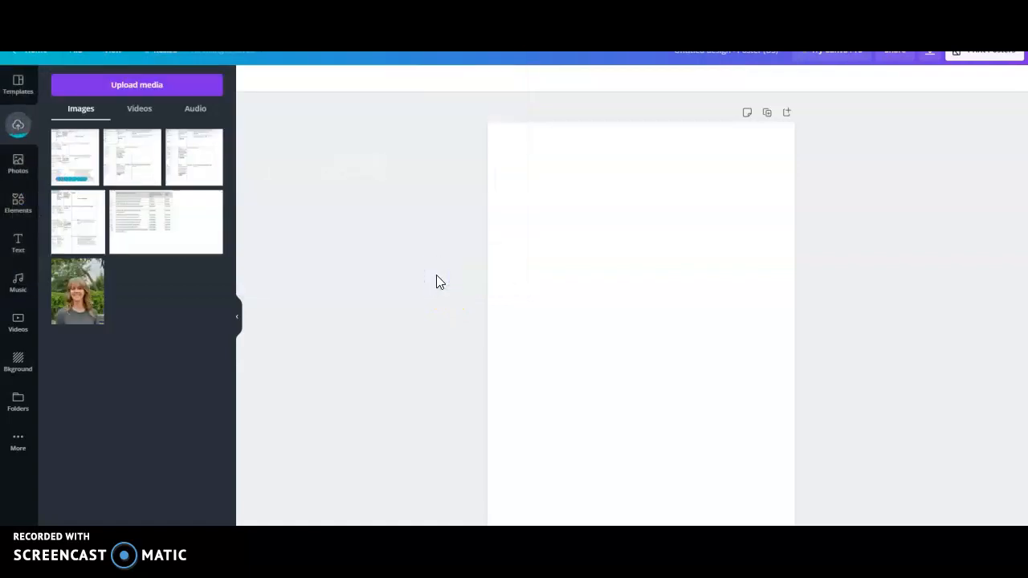
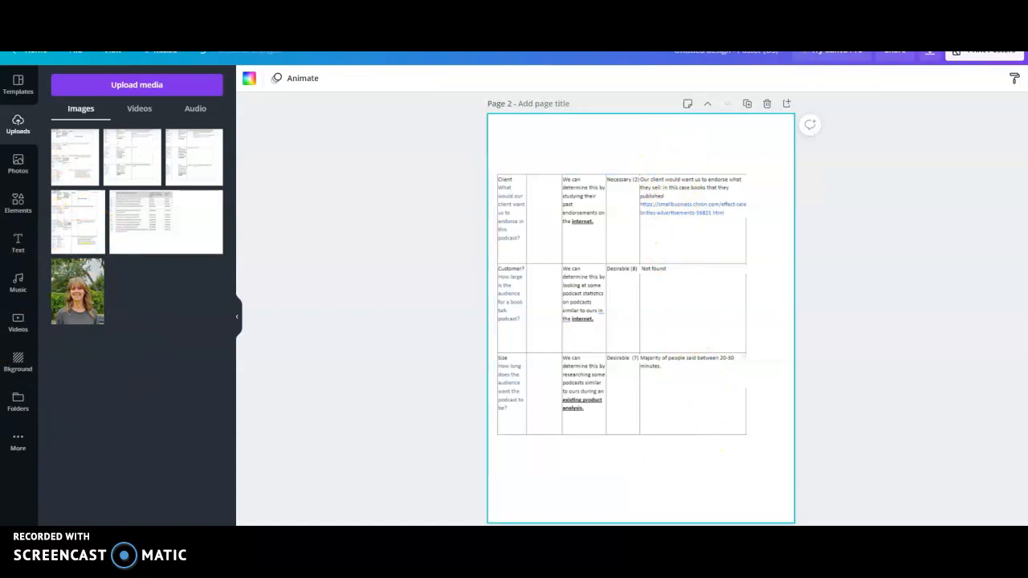
# Step: Add a third blank page to the poster and open the design's view-only share link
pyautogui.click(661, 544)
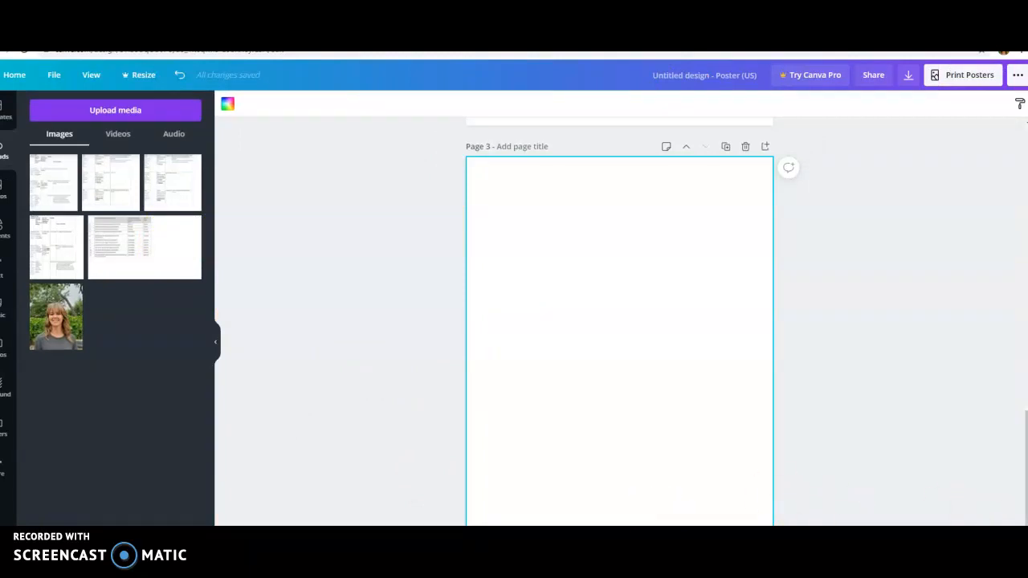
pyautogui.click(1019, 75)
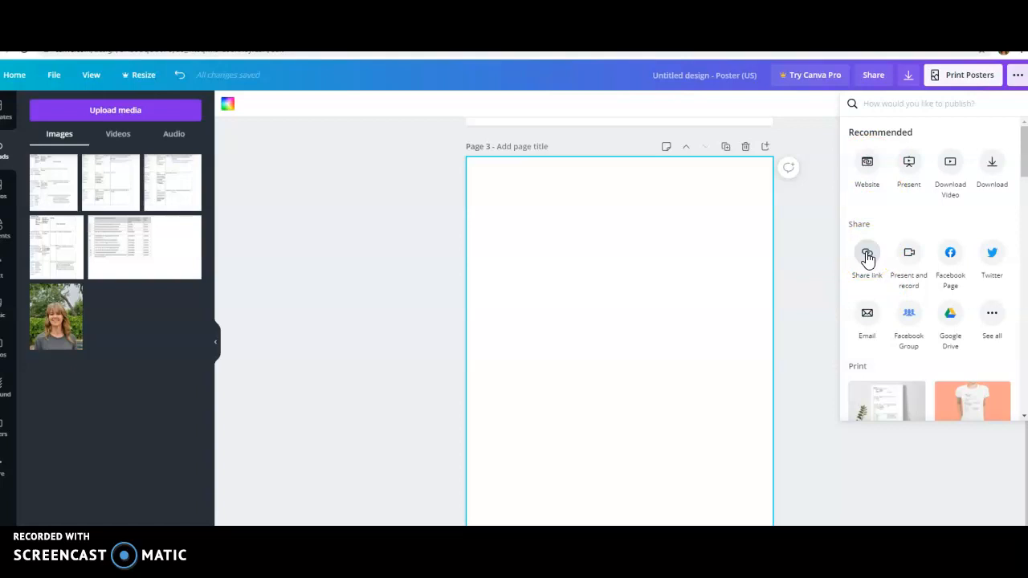
pyautogui.click(808, 207)
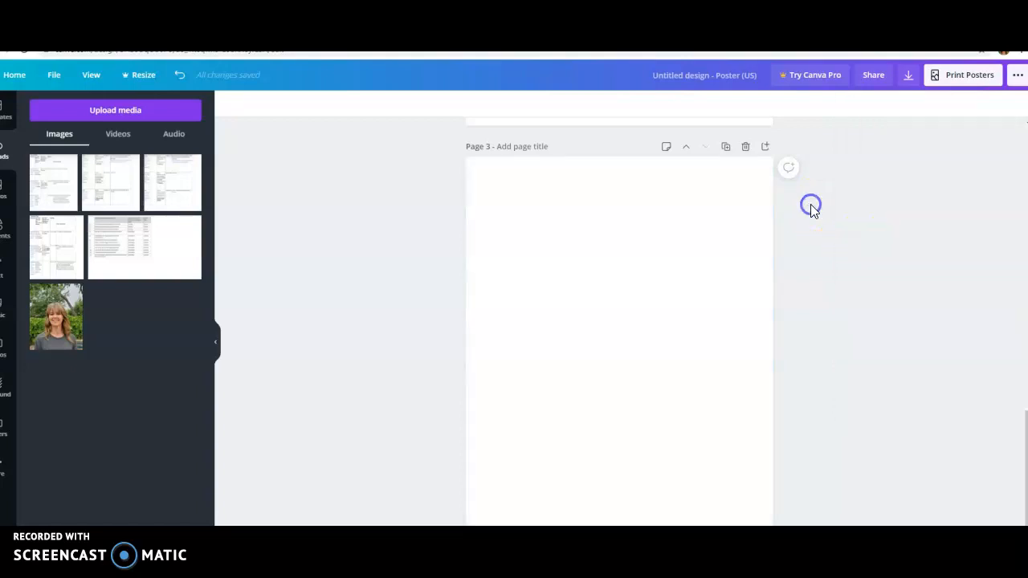
pyautogui.click(1018, 76)
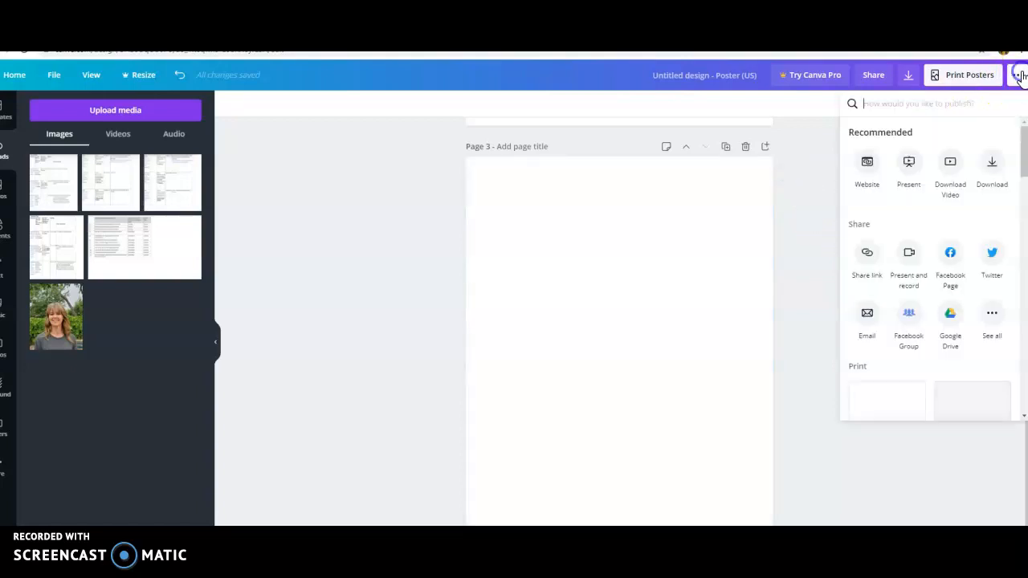
pyautogui.click(867, 253)
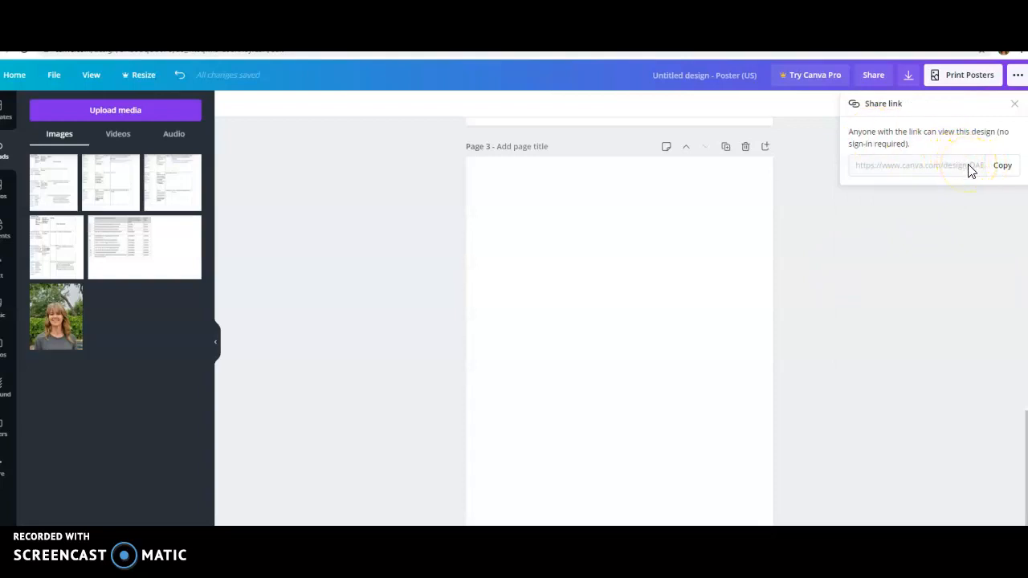
pyautogui.click(970, 171)
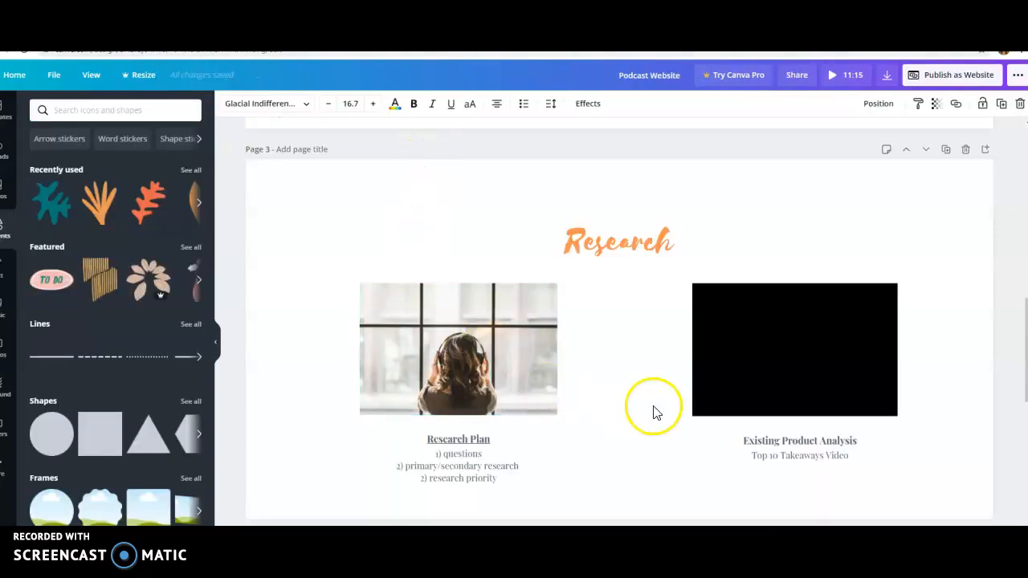
# Step: Check the link settings of the Research Plan photo and of the text group beneath it on the website's Research page
pyautogui.click(474, 411)
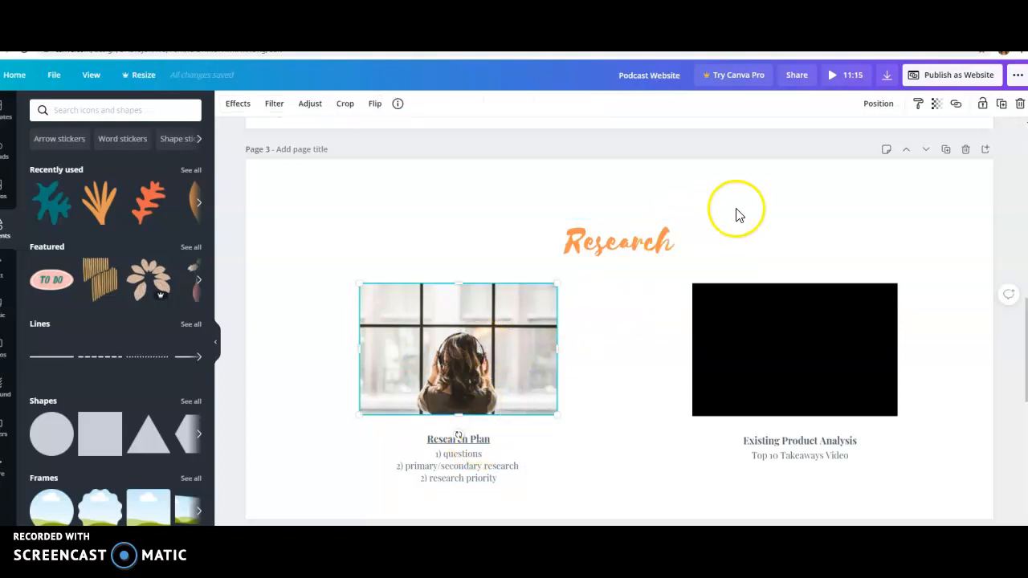
pyautogui.click(956, 104)
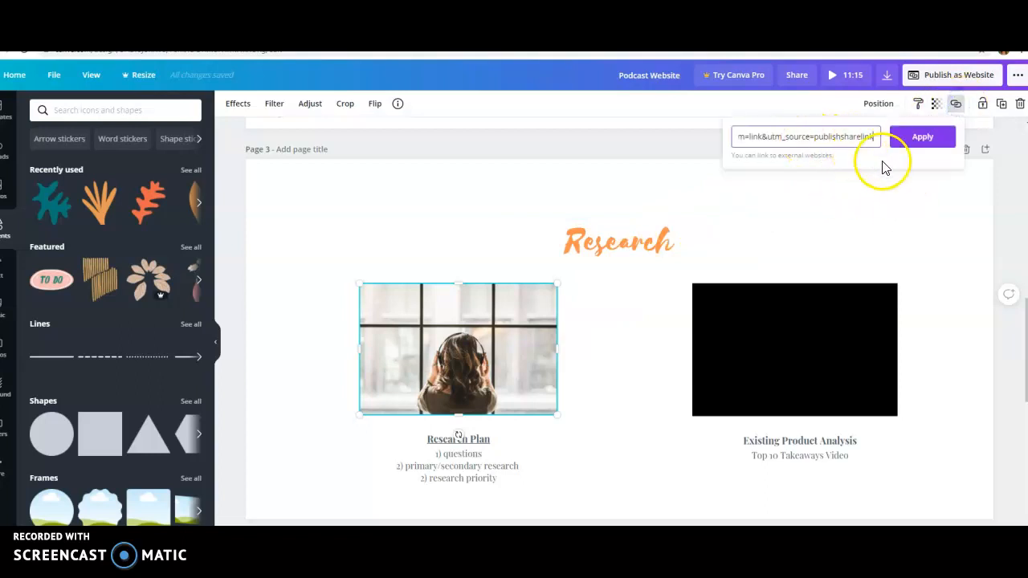
pyautogui.click(657, 463)
pyautogui.click(436, 468)
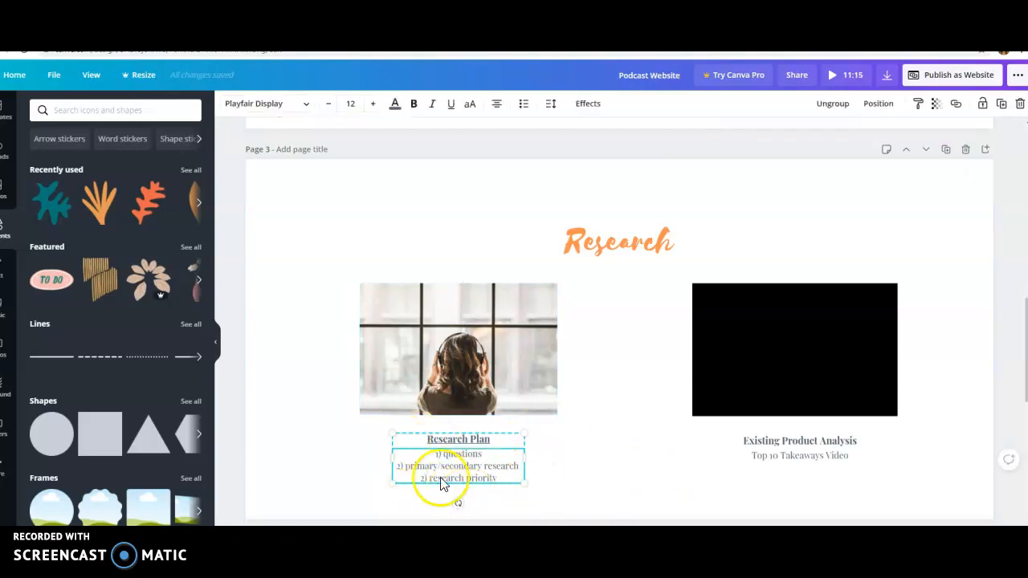
pyautogui.click(956, 104)
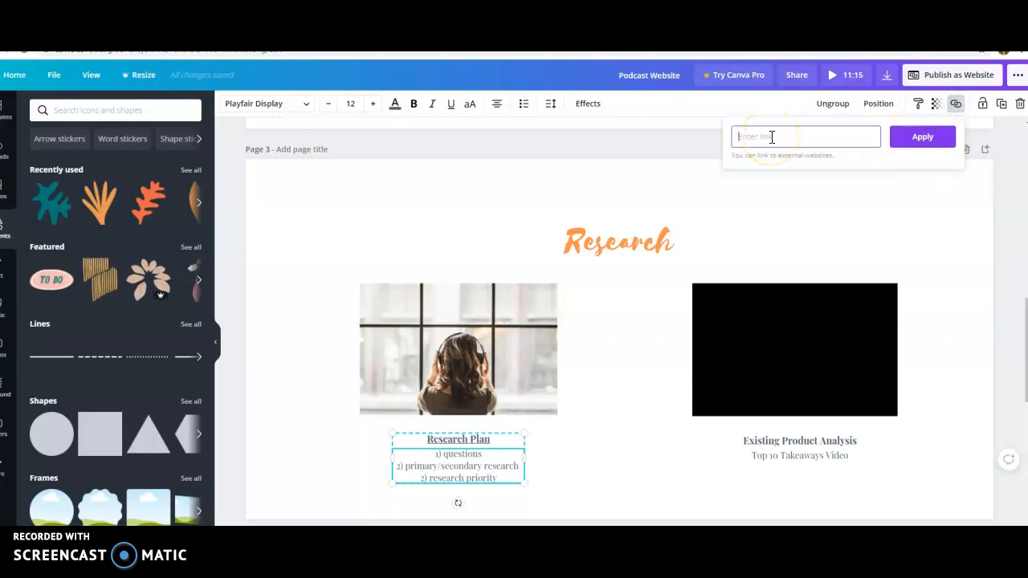
pyautogui.click(645, 452)
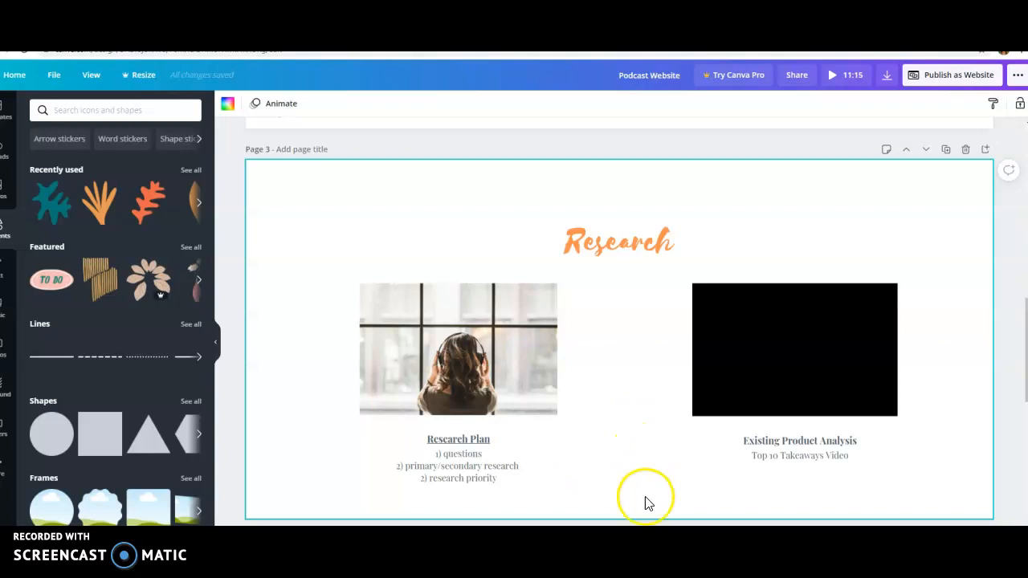
# Step: Open the podcast design as a website in the Presentation web style and advance to its Research page
pyautogui.click(959, 76)
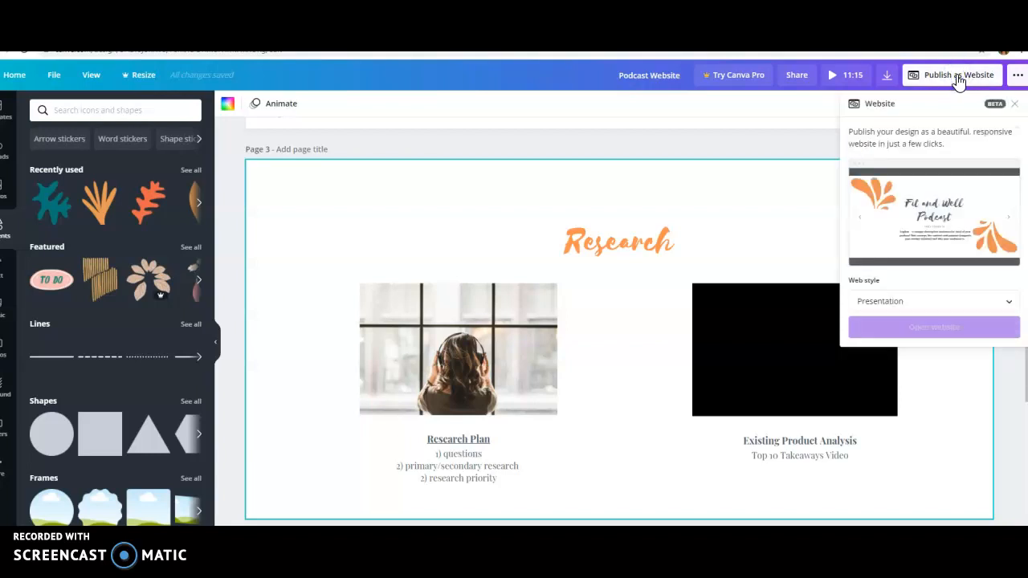
pyautogui.click(957, 326)
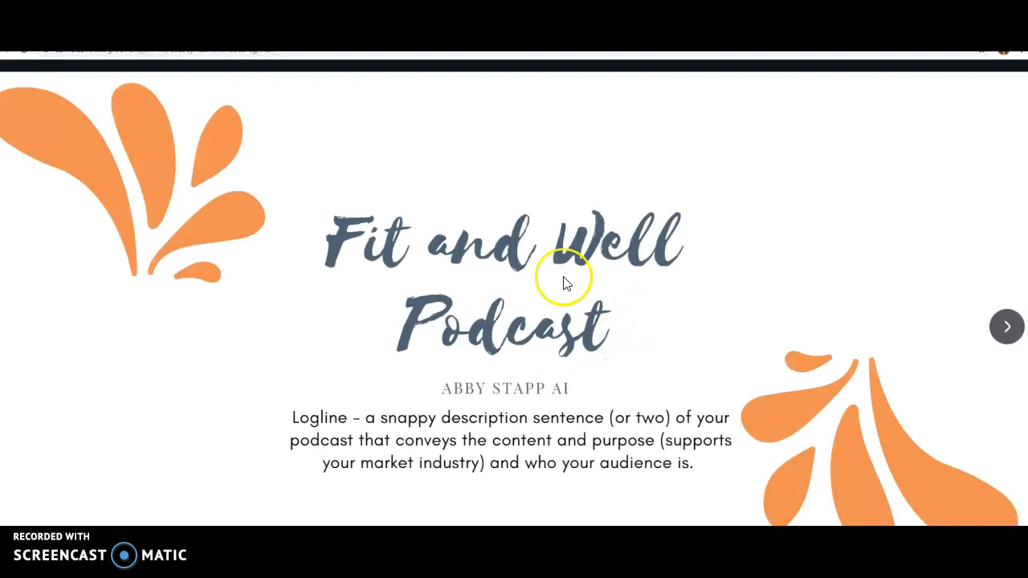
pyautogui.click(1005, 330)
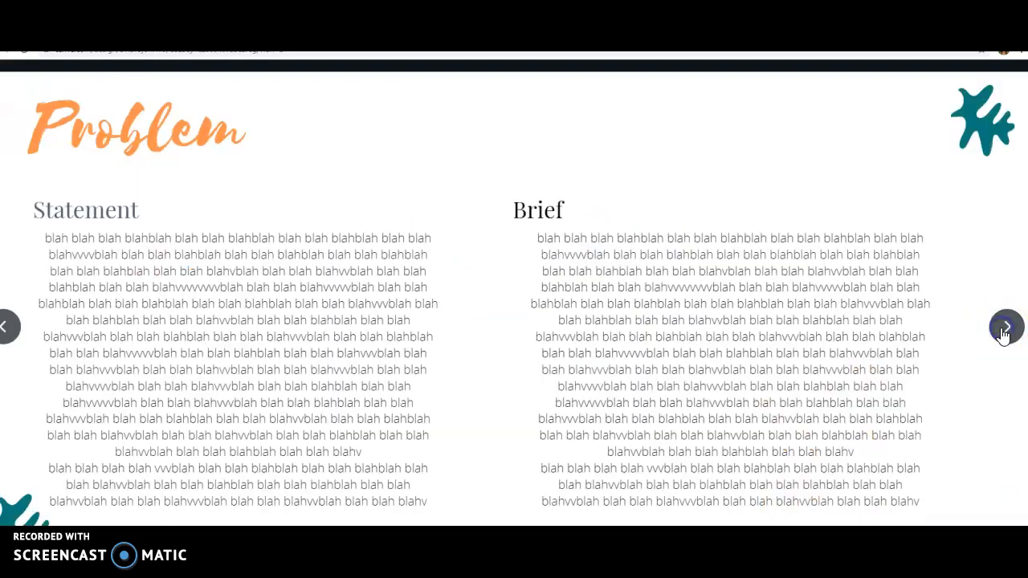
pyautogui.click(1004, 329)
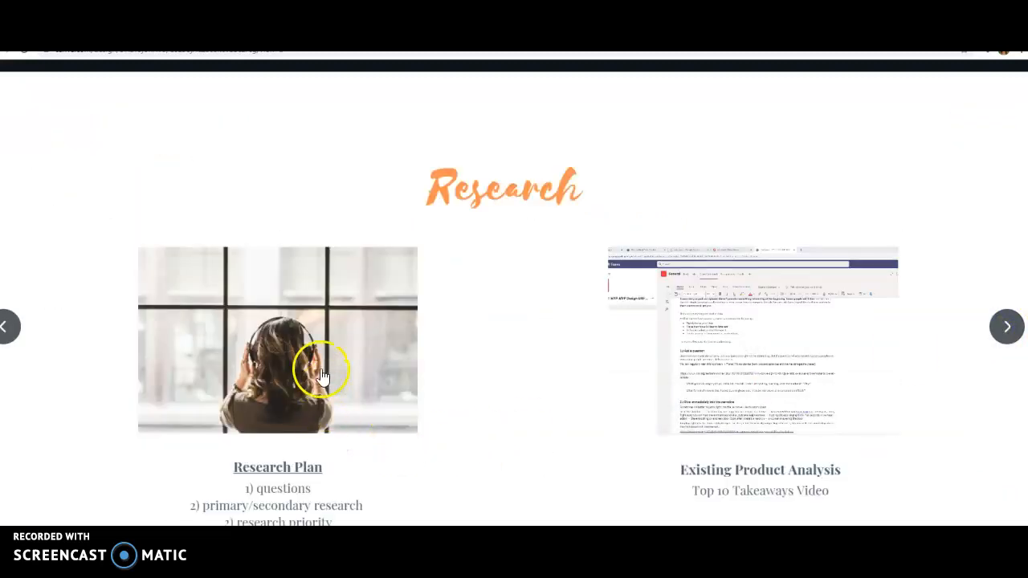
# Step: Test the Research Plan photo's link and the Existing Product Analysis video on the website, and return to the photo in the editor
pyautogui.click(288, 357)
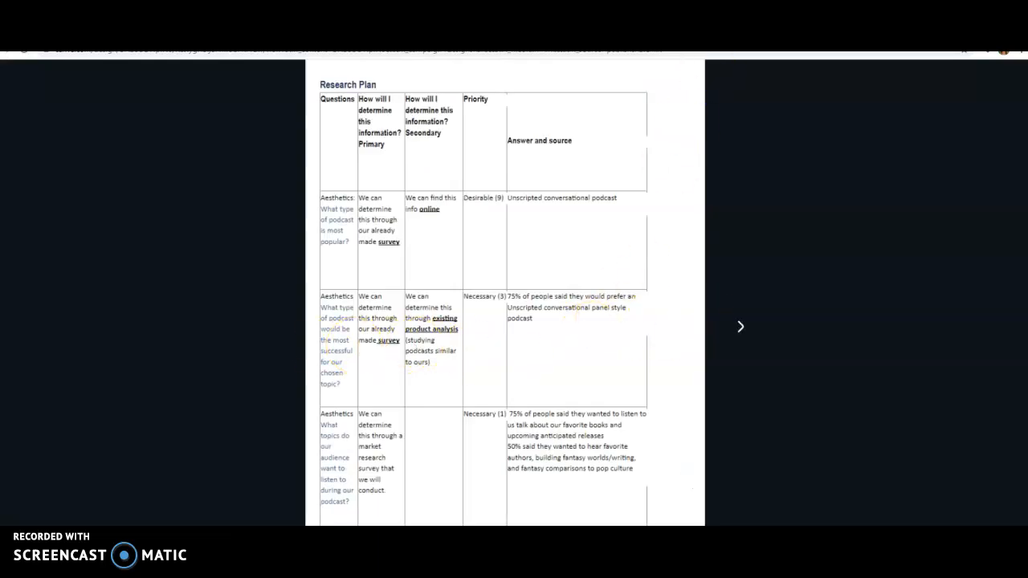
pyautogui.click(537, 33)
pyautogui.click(775, 343)
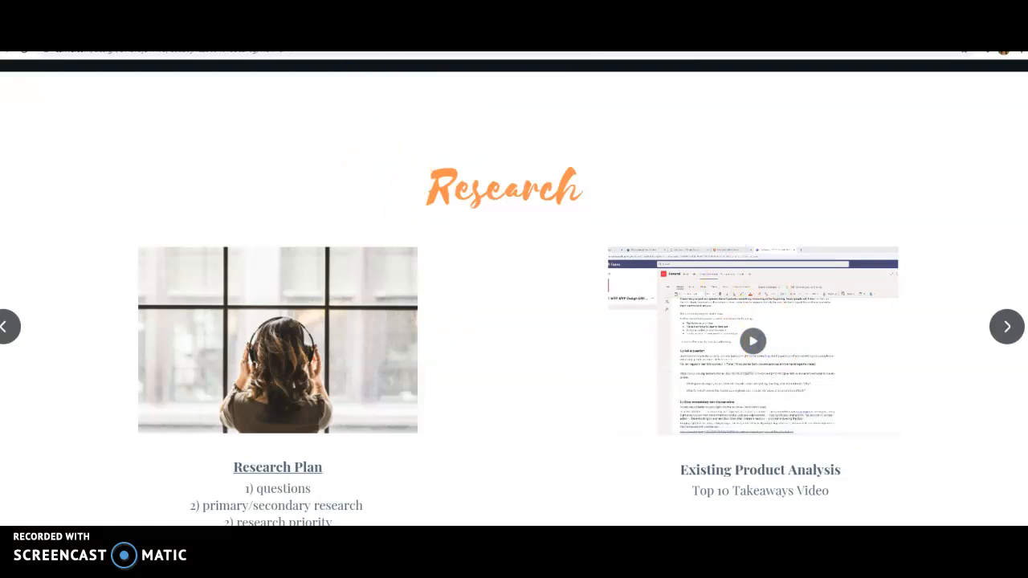
pyautogui.click(410, 34)
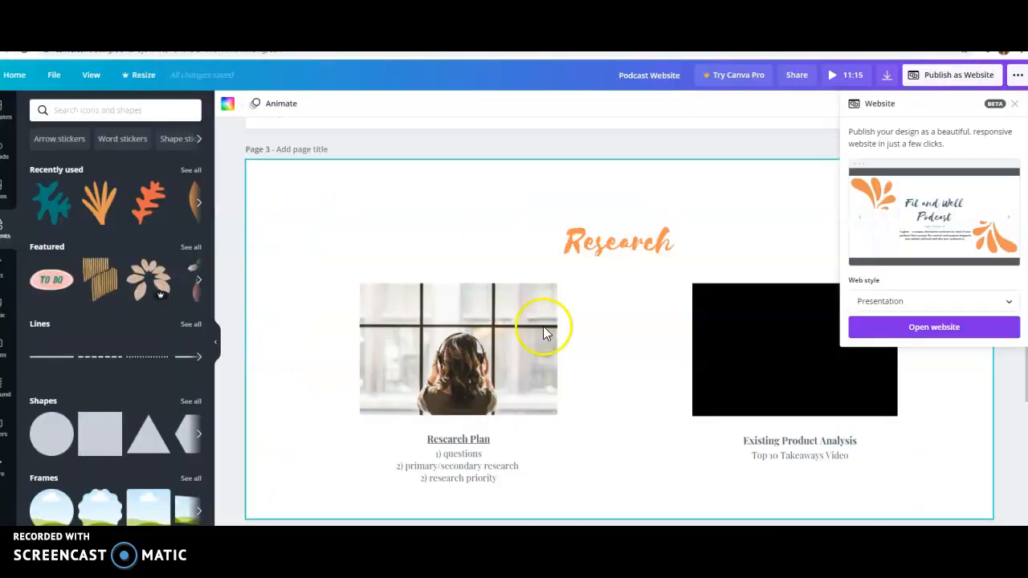
pyautogui.click(473, 360)
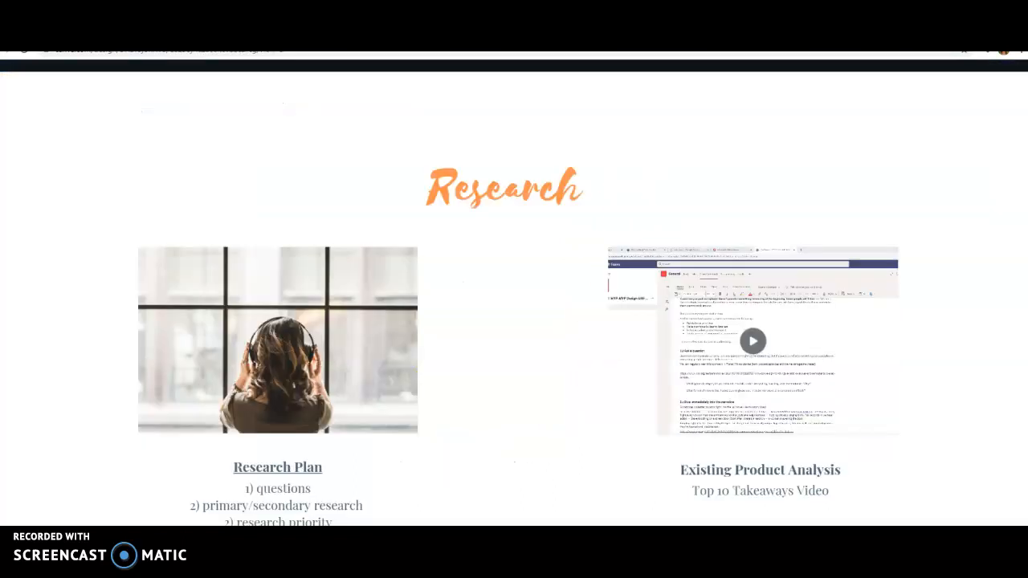
# Step: Follow the Research Plan photo's link from the opened website and page forward and back through the linked poster
pyautogui.click(304, 368)
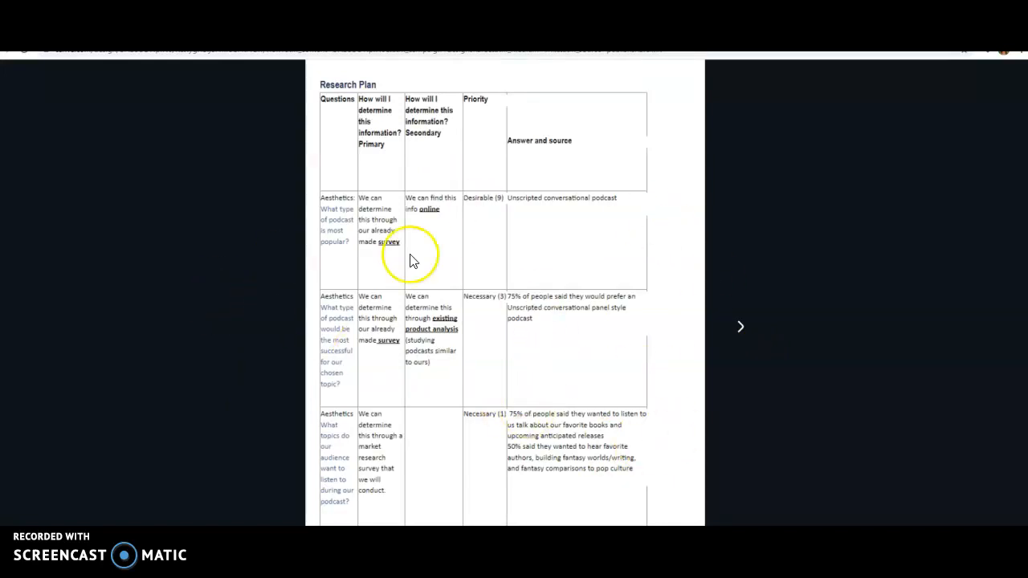
pyautogui.click(740, 331)
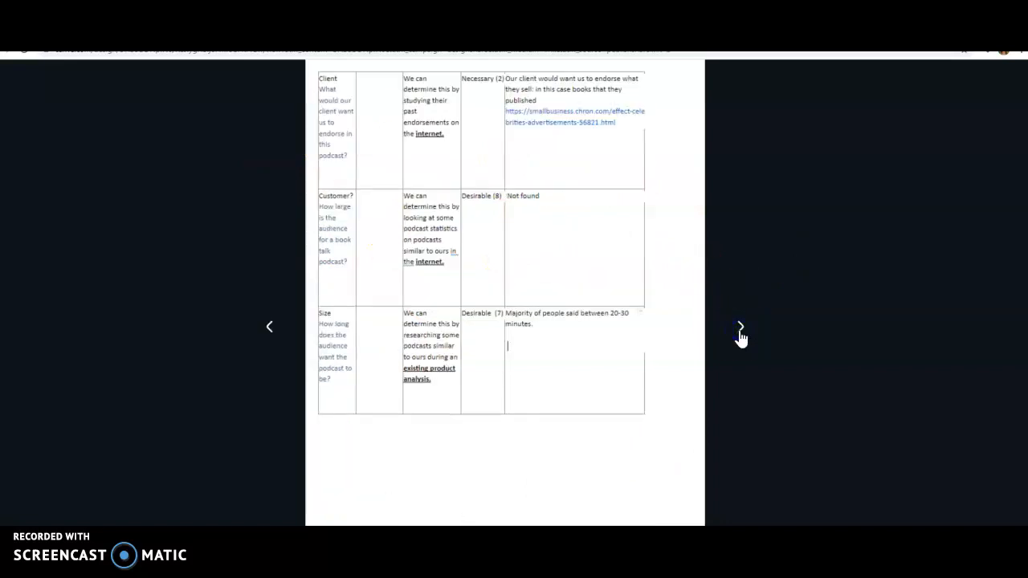
pyautogui.click(740, 331)
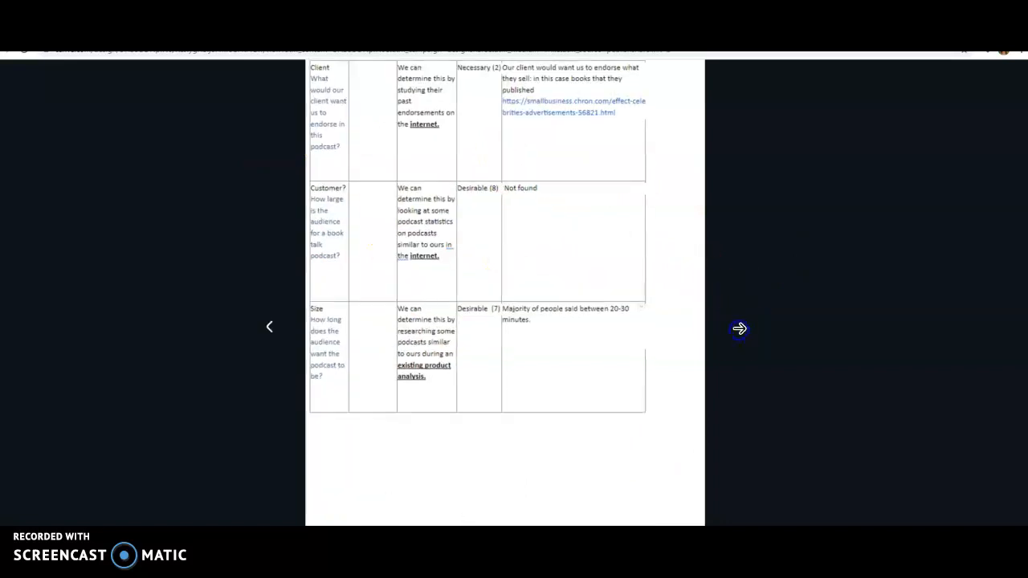
pyautogui.click(269, 330)
pyautogui.click(269, 325)
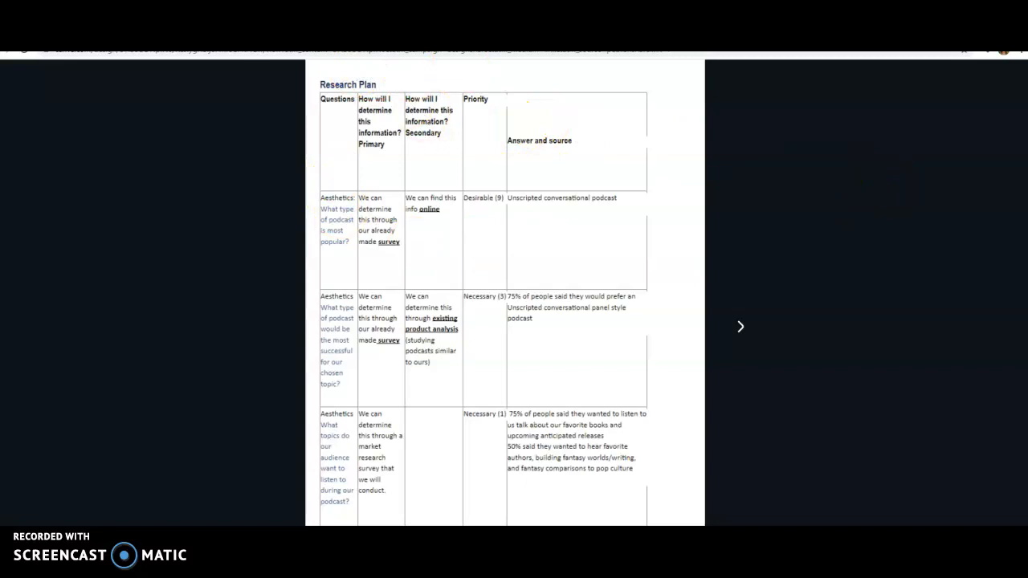
pyautogui.press('Escape')
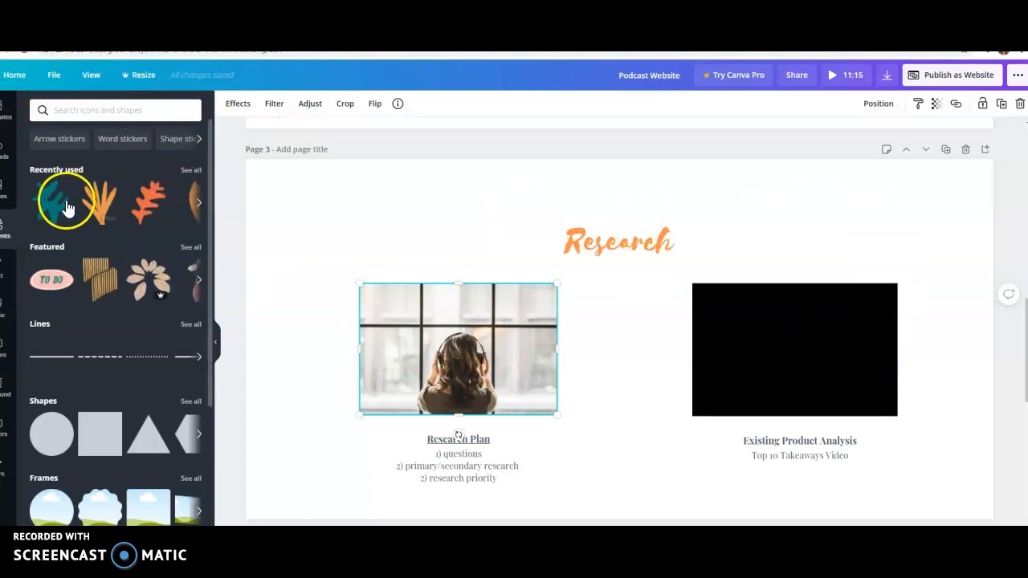
# Step: Browse the photo and video libraries and the design's uploads, and open the option to upload media from the device
pyautogui.click(4, 191)
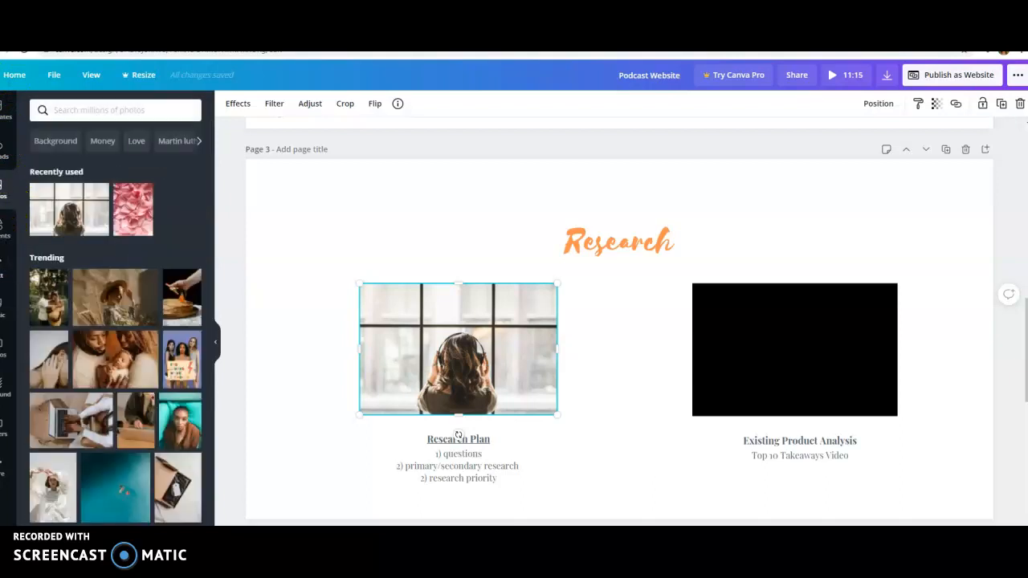
pyautogui.click(4, 351)
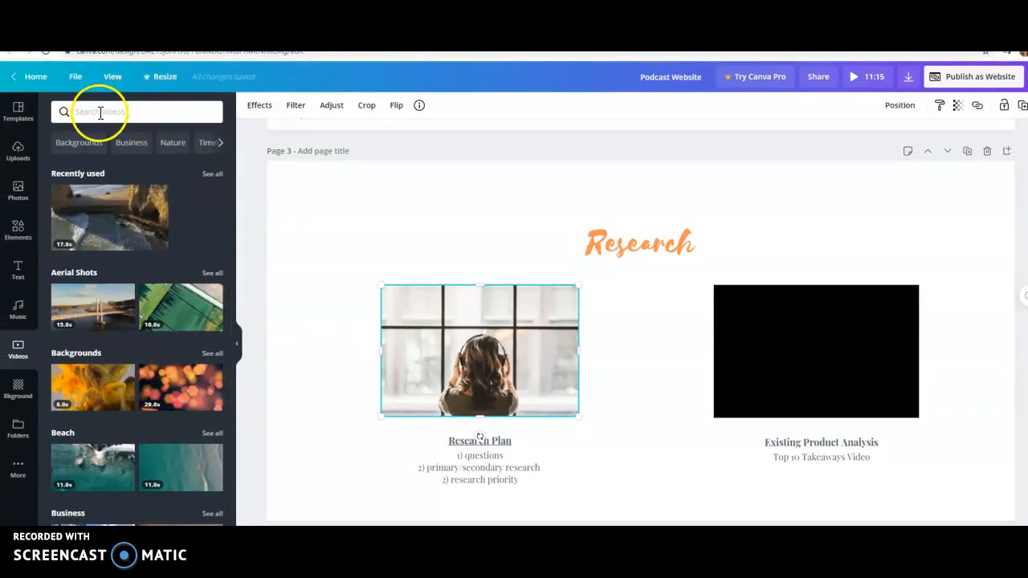
pyautogui.click(18, 153)
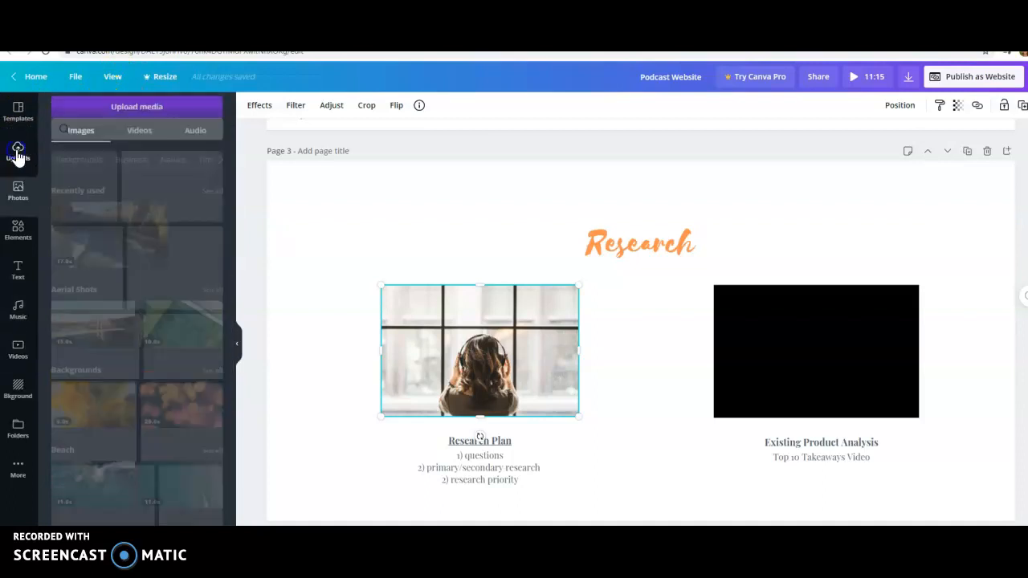
pyautogui.click(162, 112)
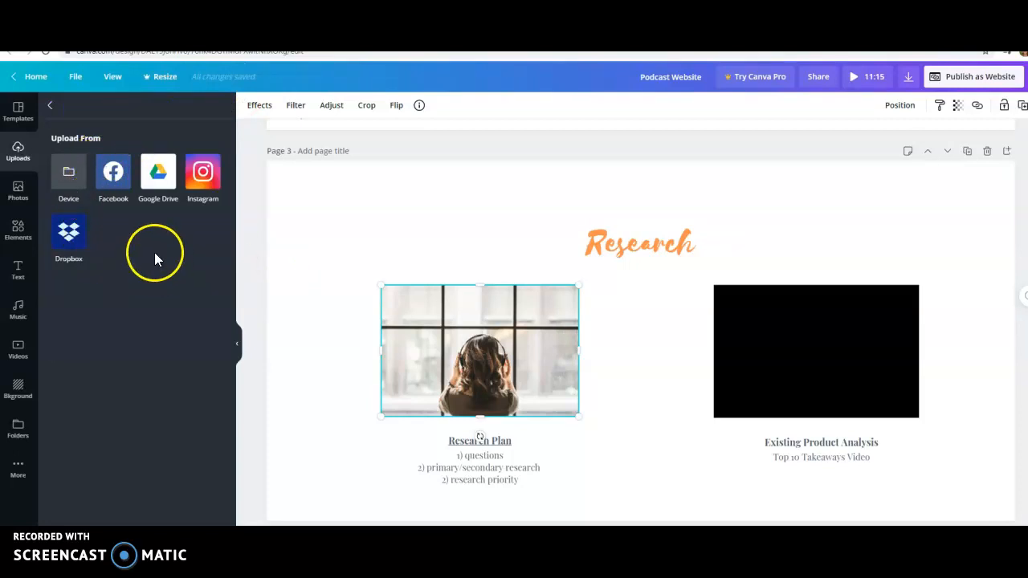
pyautogui.click(68, 180)
# Step: Review the external link assigned to the Research Plan photo on page 3
pyautogui.click(978, 105)
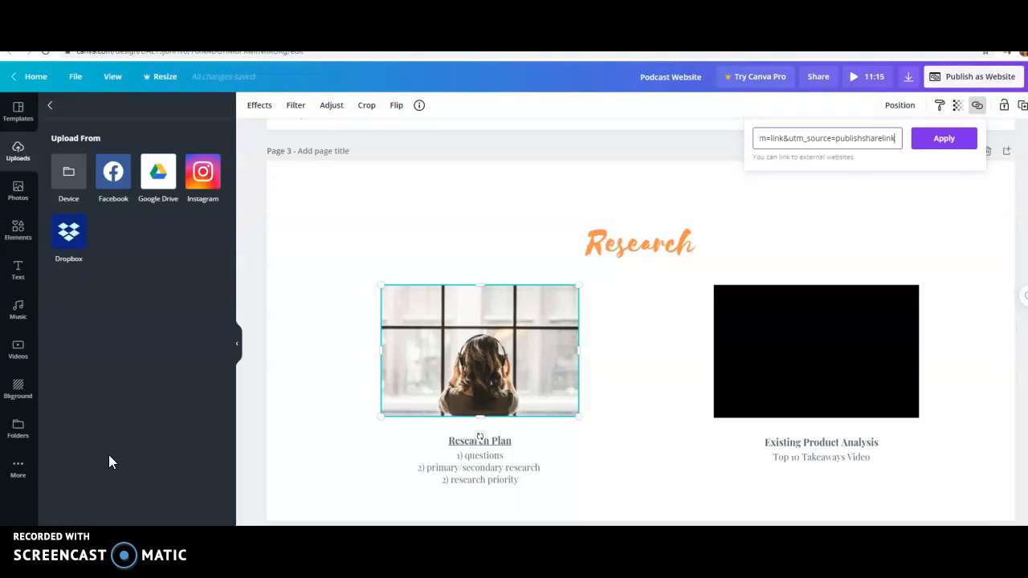
pyautogui.click(848, 291)
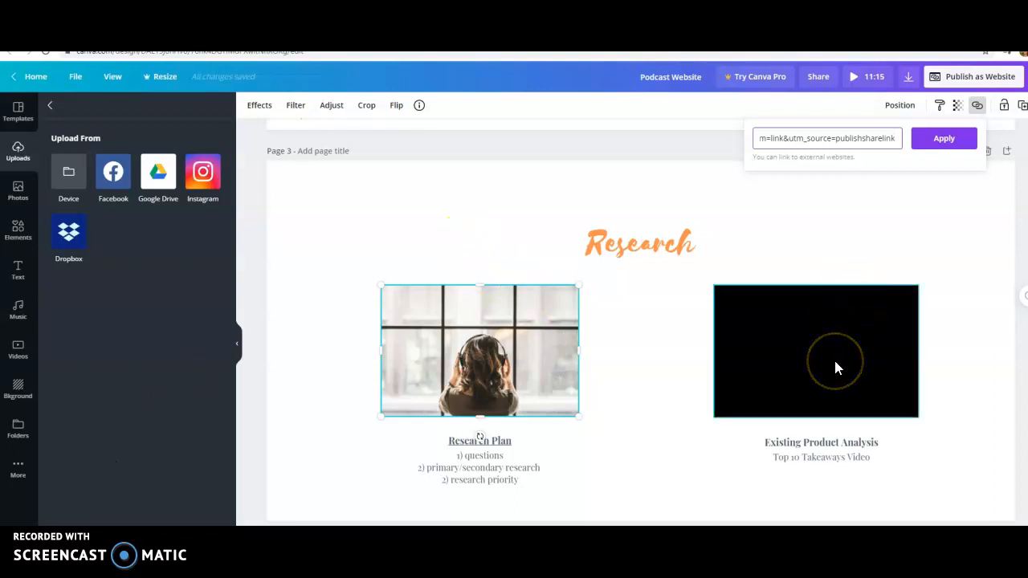
pyautogui.click(522, 309)
pyautogui.click(185, 438)
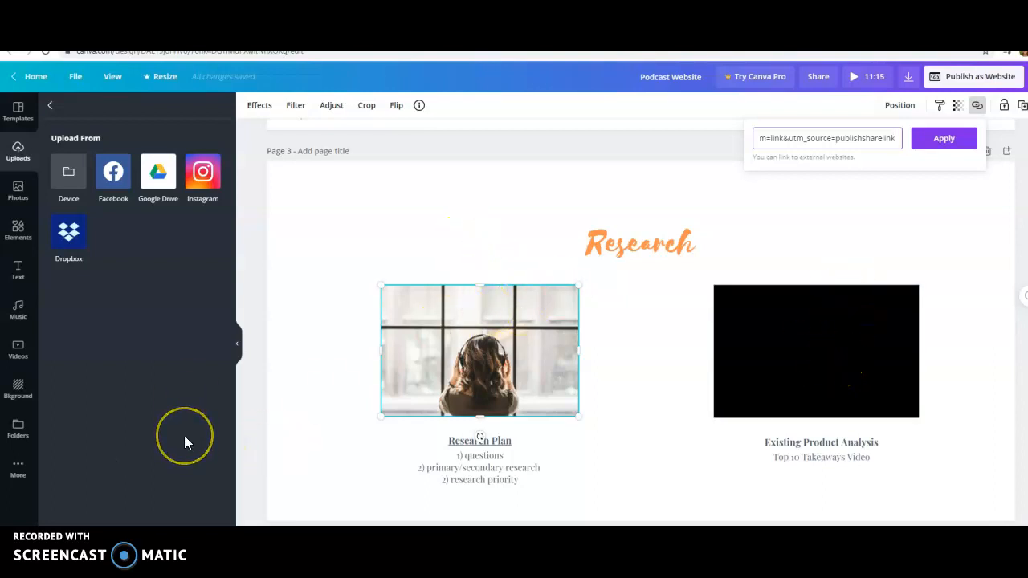